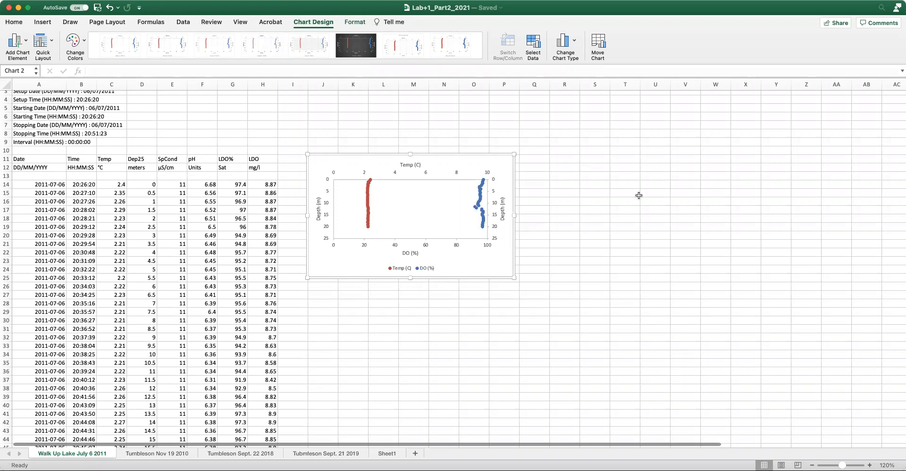
Move the existing chart over to columns S–Y and insert an empty scatter chart beside the data, starting at column J.
scroll(639, 195, "up", 3)
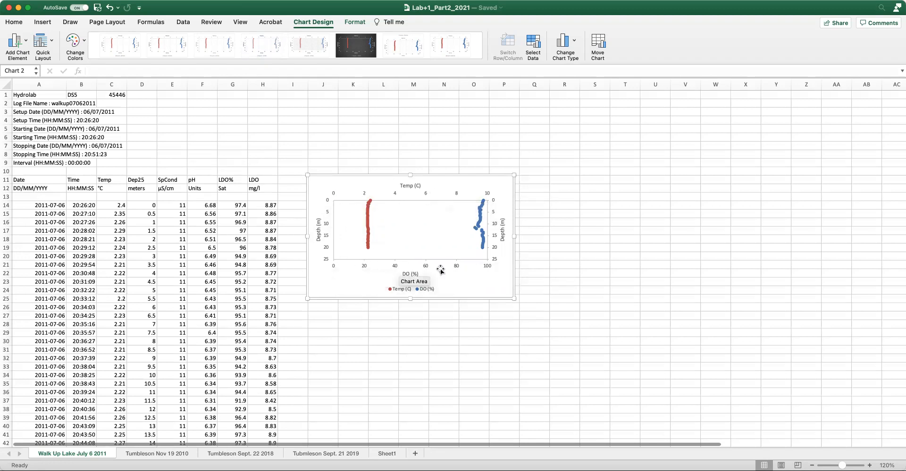
left_click_drag(474, 174, 746, 173)
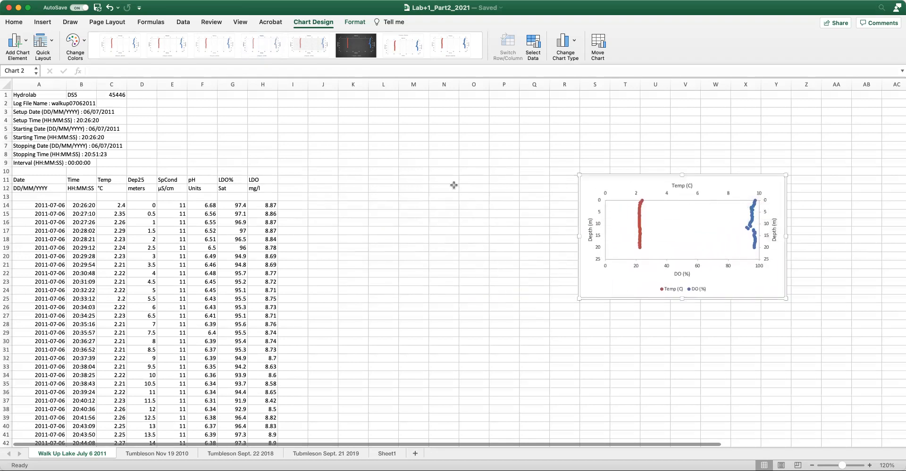
left_click(325, 180)
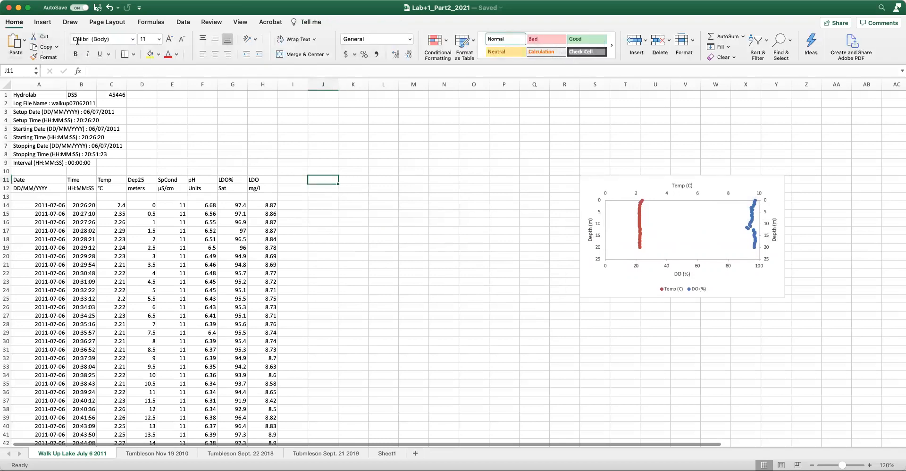
left_click(43, 23)
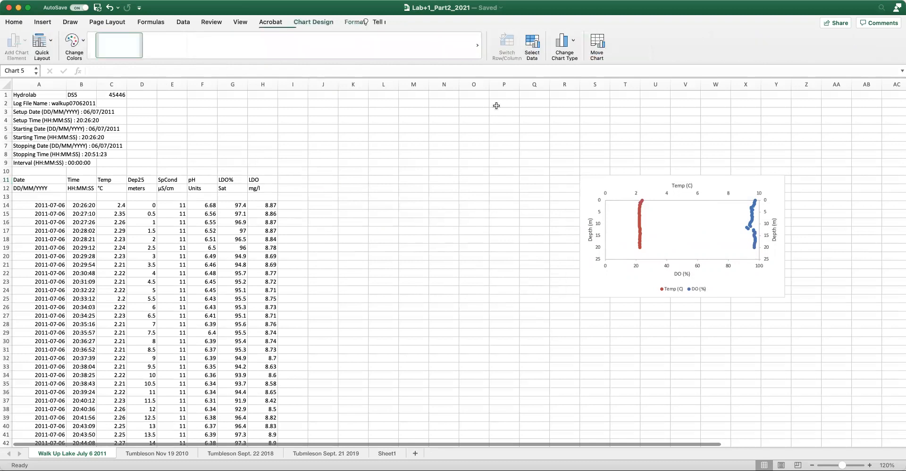
left_click_drag(428, 195, 381, 172)
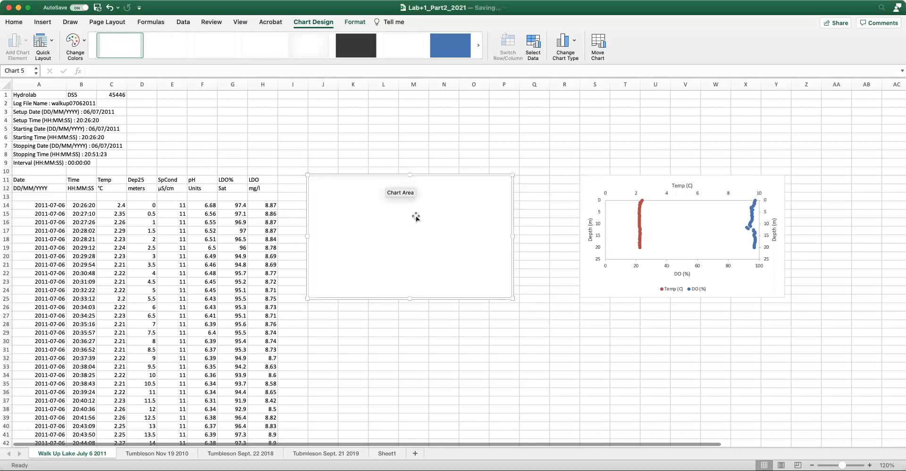
Add a data series named "Temp (C)" to the empty chart's data source.
right_click(368, 216)
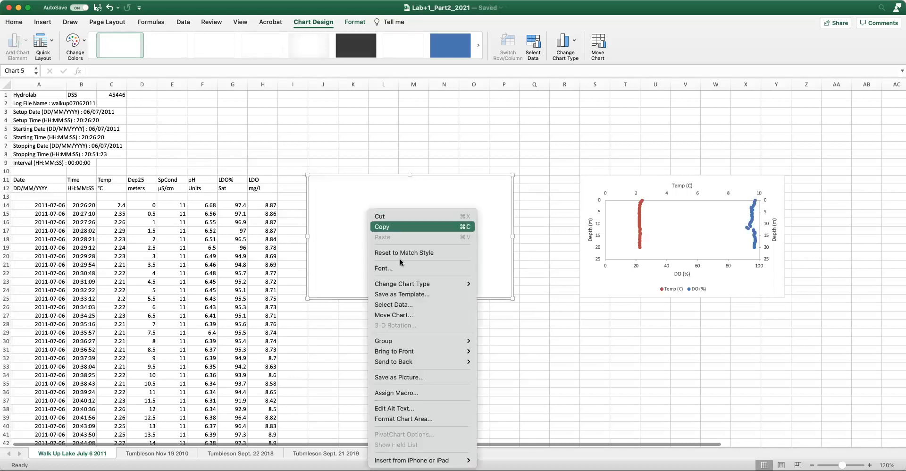
left_click(404, 305)
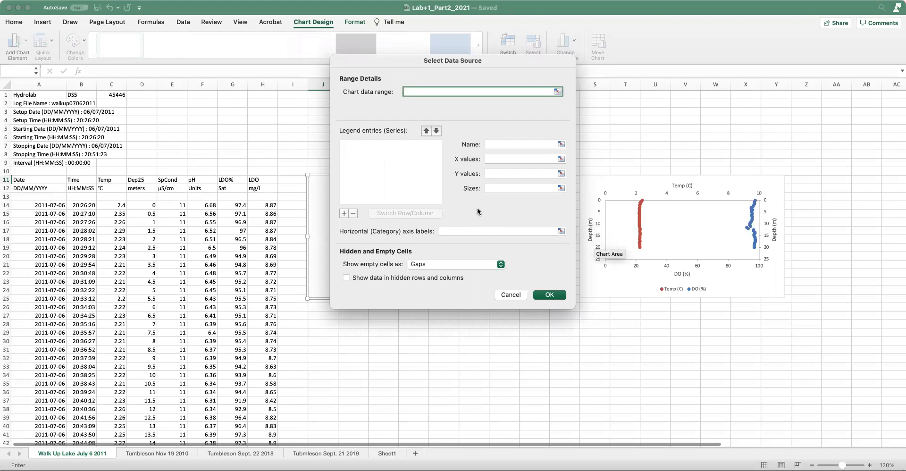
left_click(344, 213)
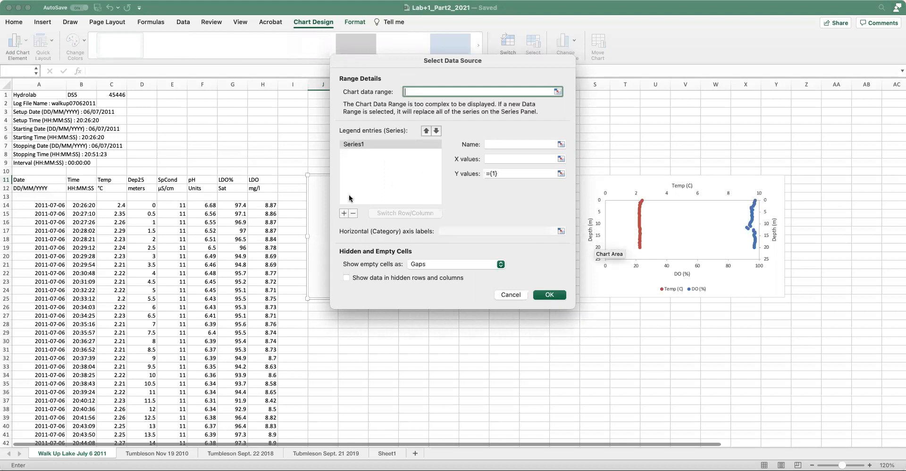
left_click(538, 142)
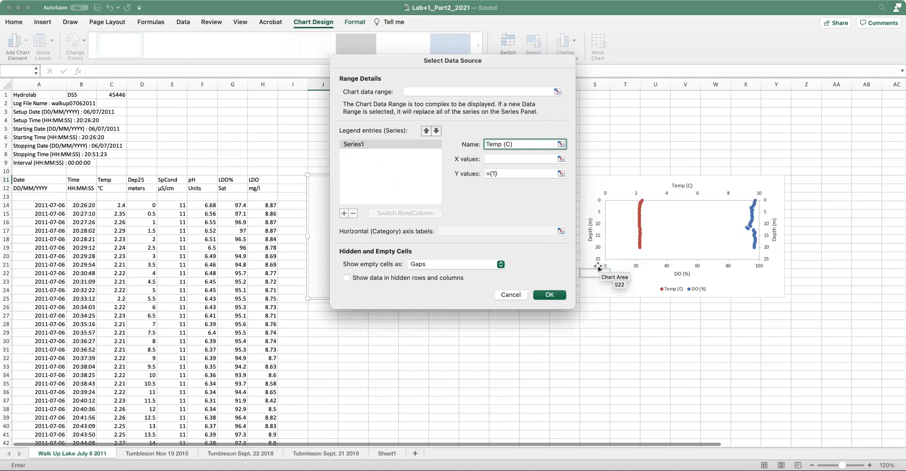
Set the X values of the Temp (C) series to the temperature data in C14:C54.
left_click(561, 159)
left_click(163, 203)
scroll(162, 199, "down", 3)
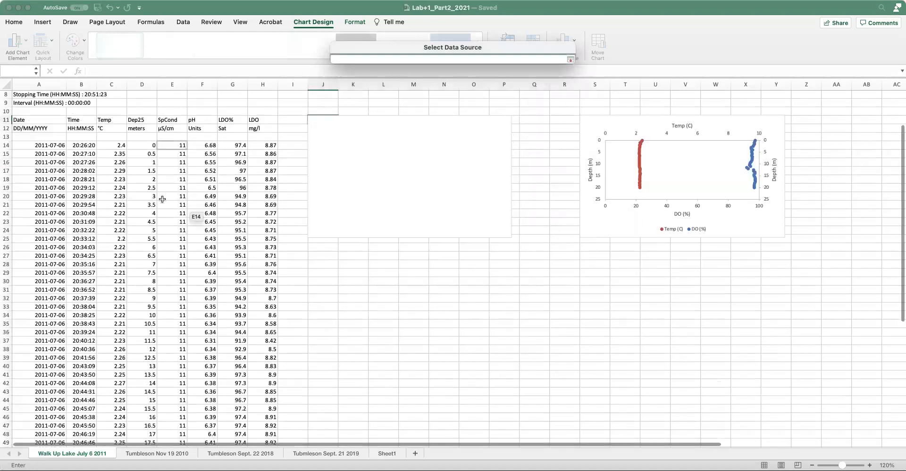
left_click_drag(115, 145, 117, 419)
scroll(245, 331, "up", 5)
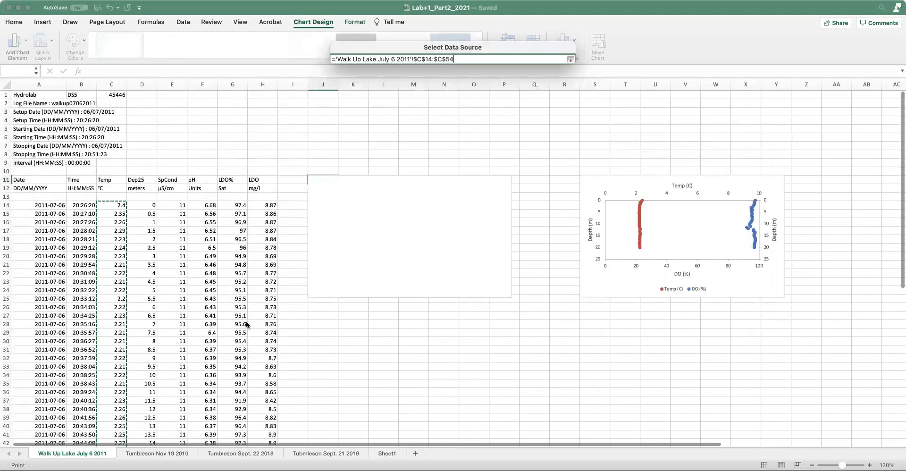
left_click(571, 59)
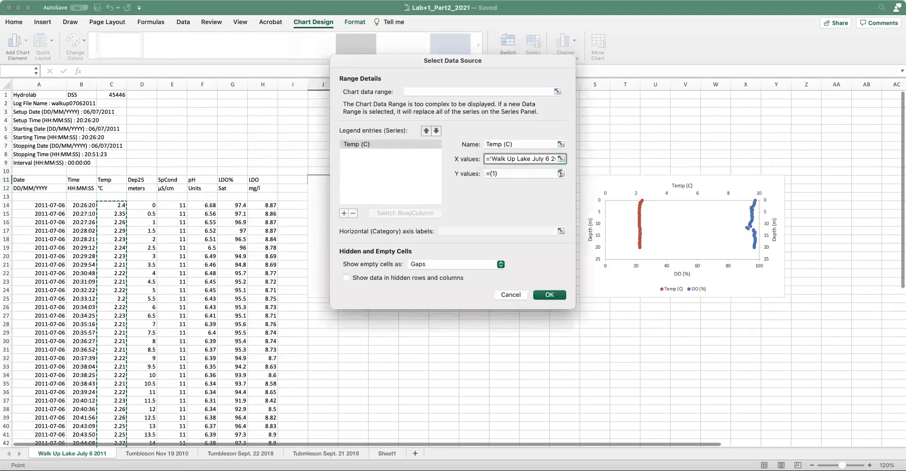
Set the Y values of the Temp (C) series to the depth data in D14:D54.
left_click(560, 174)
left_click_drag(141, 205, 155, 418)
left_click(572, 59)
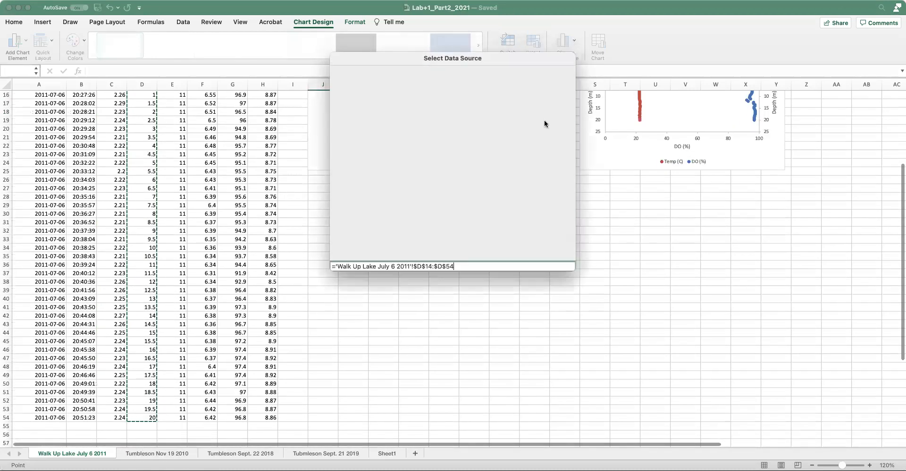
scroll(644, 230, "up", 5)
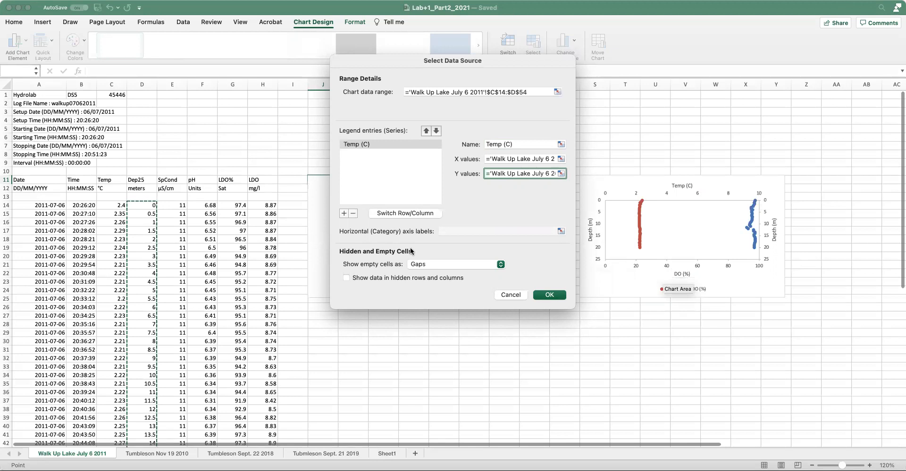
Add a second series named "DO (%)" with the LDO% data in G14:G54 as its X values.
left_click(345, 214)
left_click(495, 145)
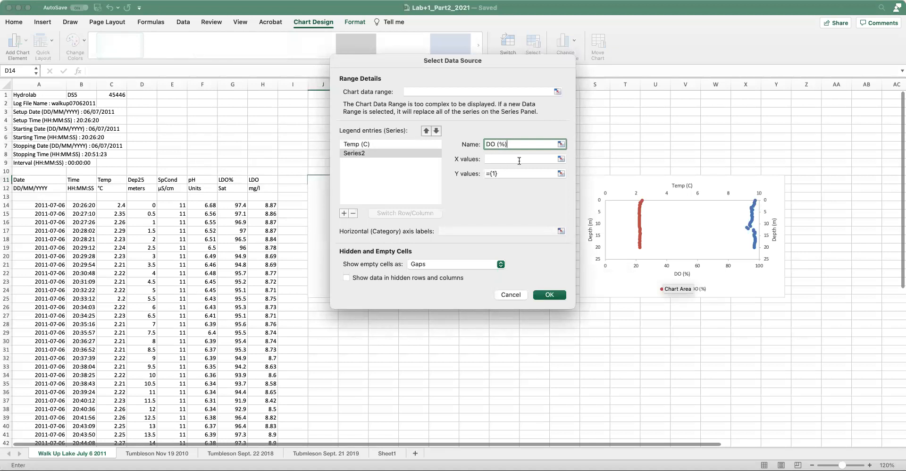
left_click(562, 159)
left_click_drag(233, 208, 239, 428)
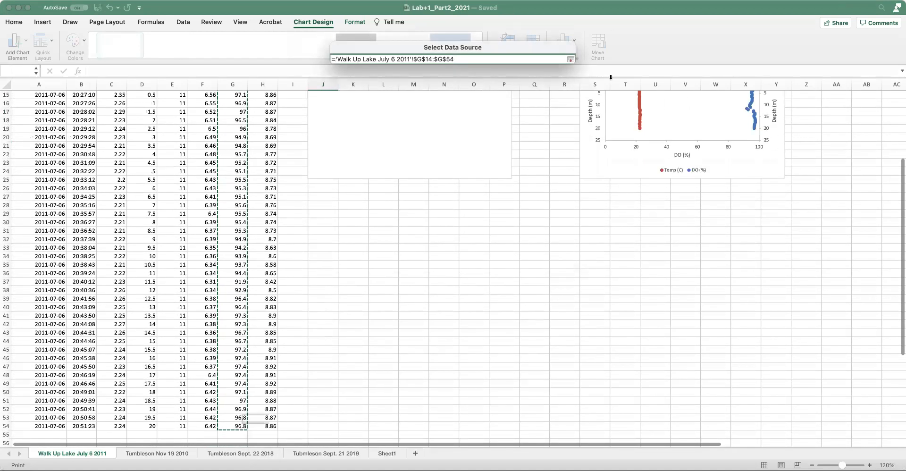
left_click(571, 60)
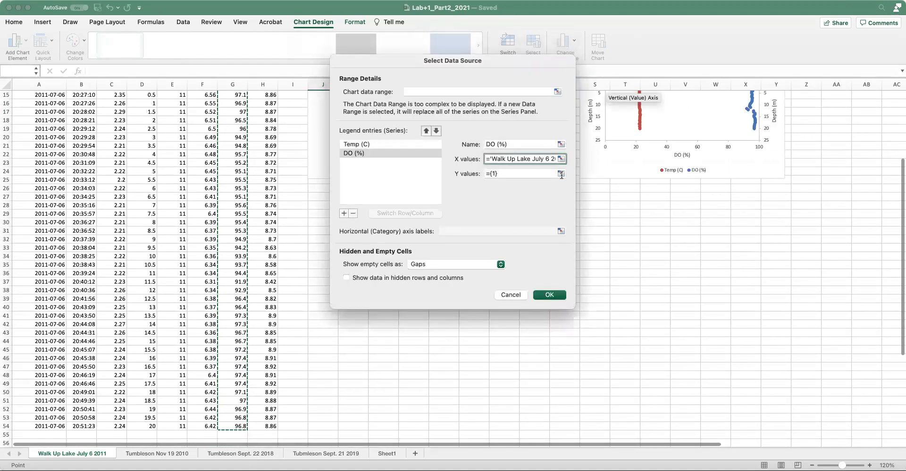
Set the Y values of the DO (%) series to the depths in D14:D54 and apply the data source.
left_click(561, 173)
scroll(618, 210, "up", 5)
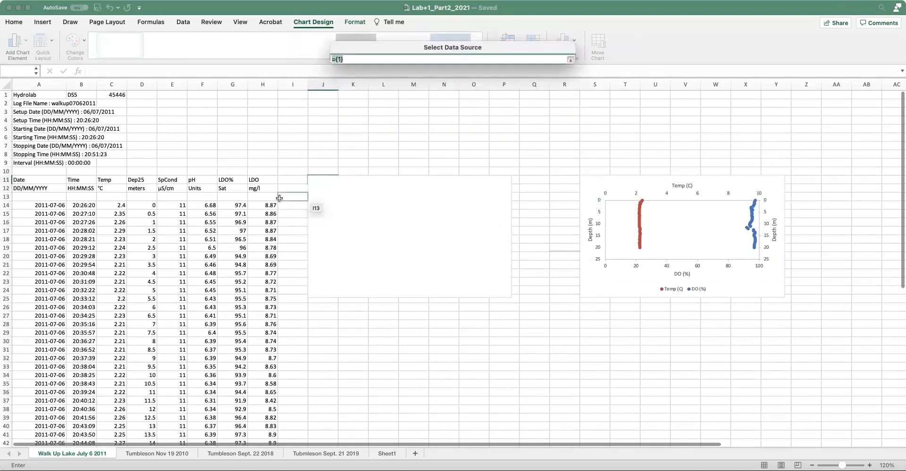
mouse_move(139, 205)
left_mouse_down()
mouse_move(158, 446)
mouse_move(150, 426)
left_mouse_up()
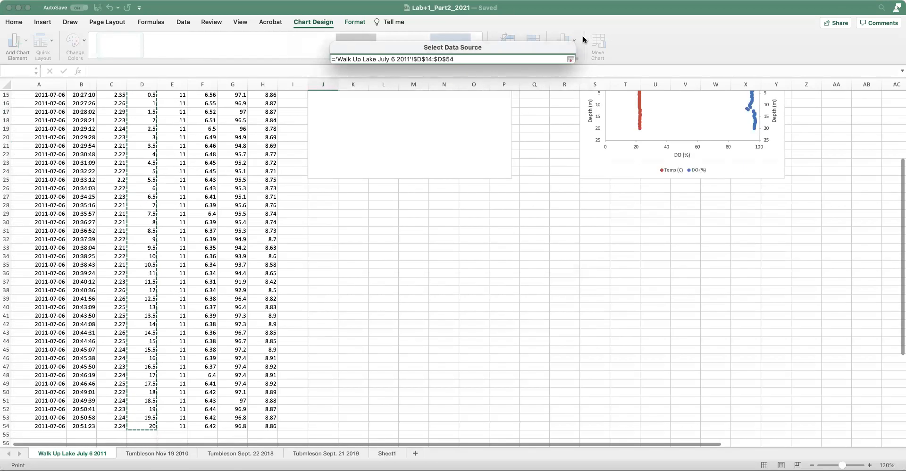
left_click(570, 60)
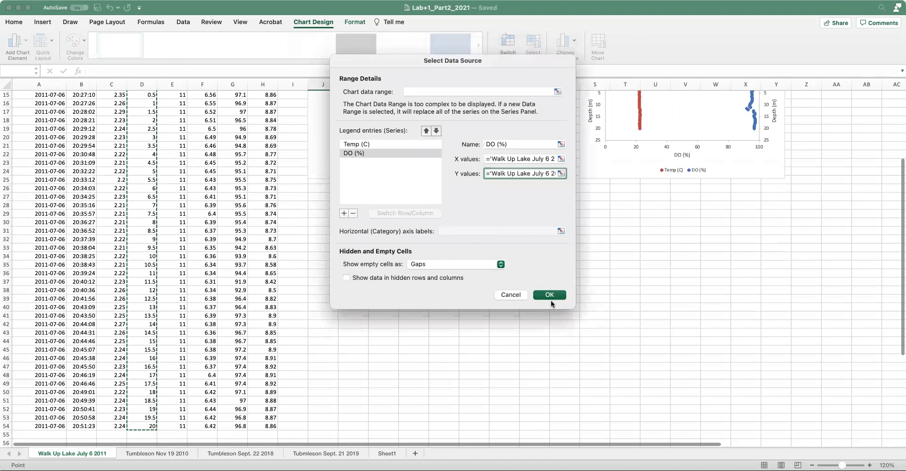
left_click(552, 294)
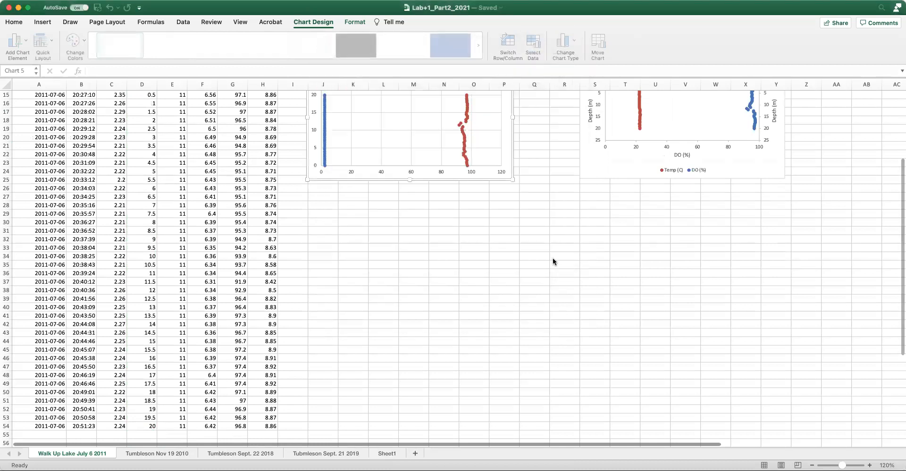
Plot the DO (%) series on the secondary axis and add a secondary horizontal axis to the new chart.
scroll(496, 252, "up", 5)
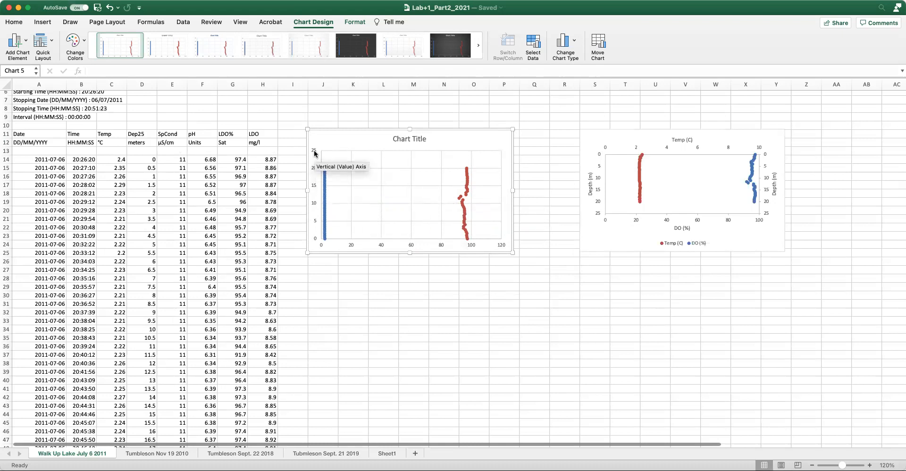
left_click(325, 205)
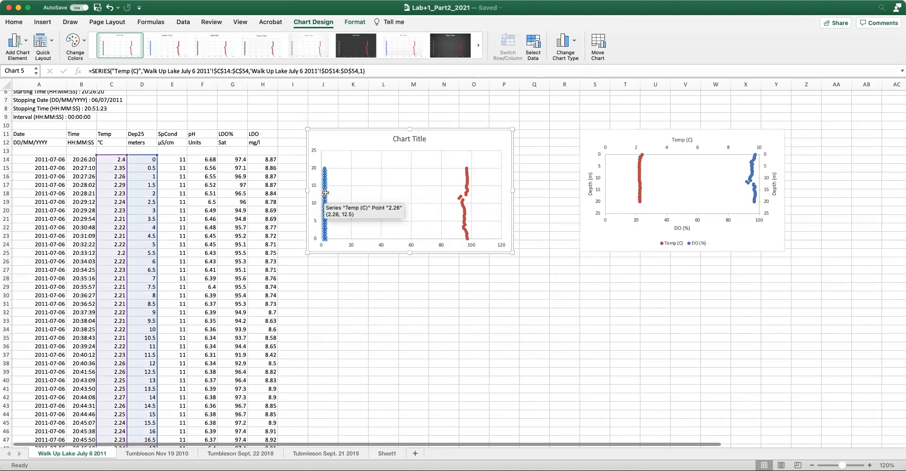
right_click(325, 192)
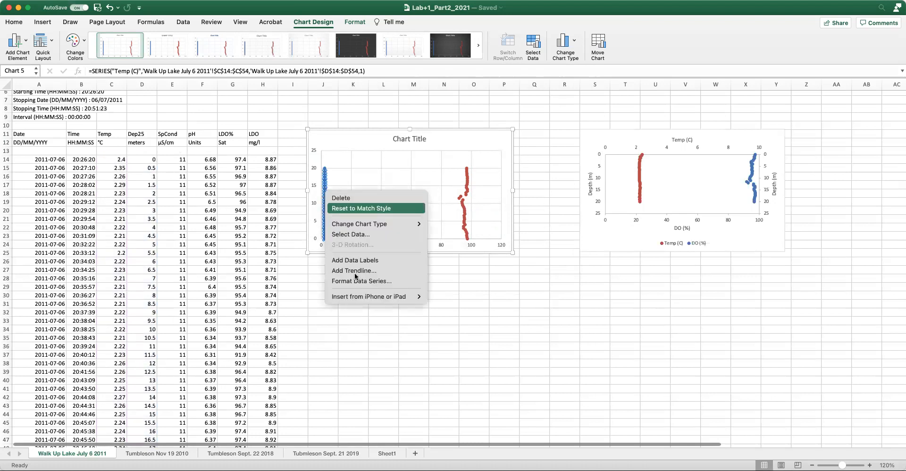
left_click(368, 282)
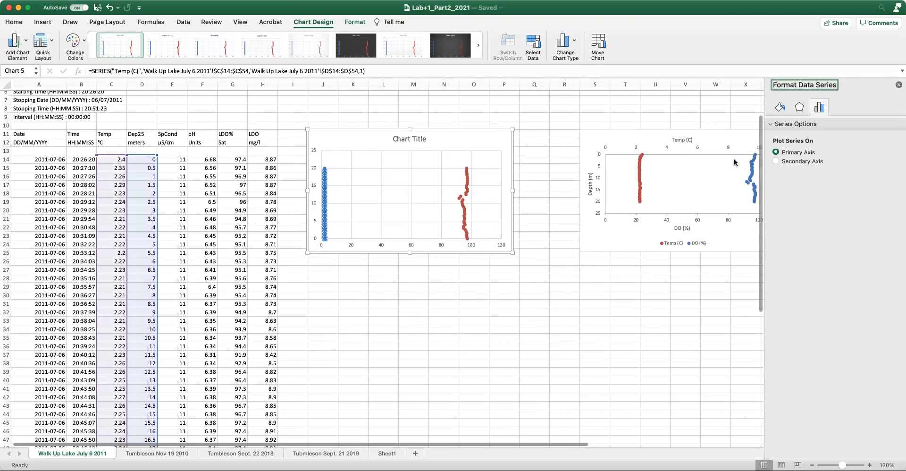
left_click(468, 184)
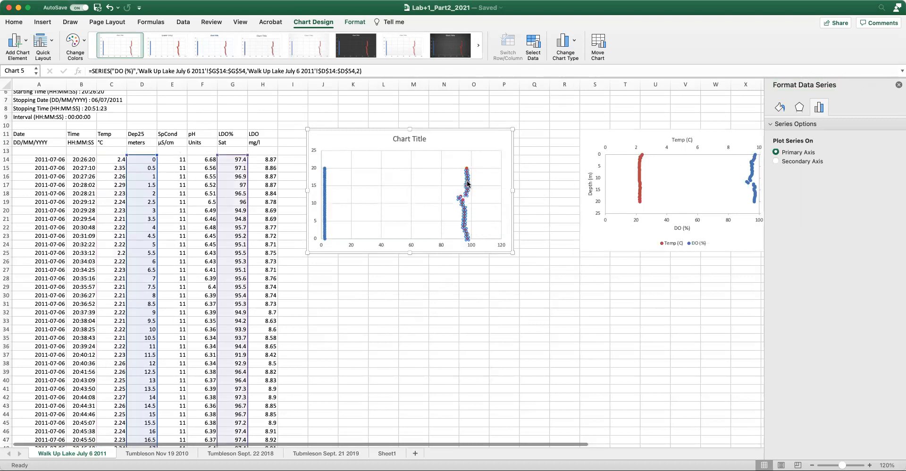
left_click(794, 162)
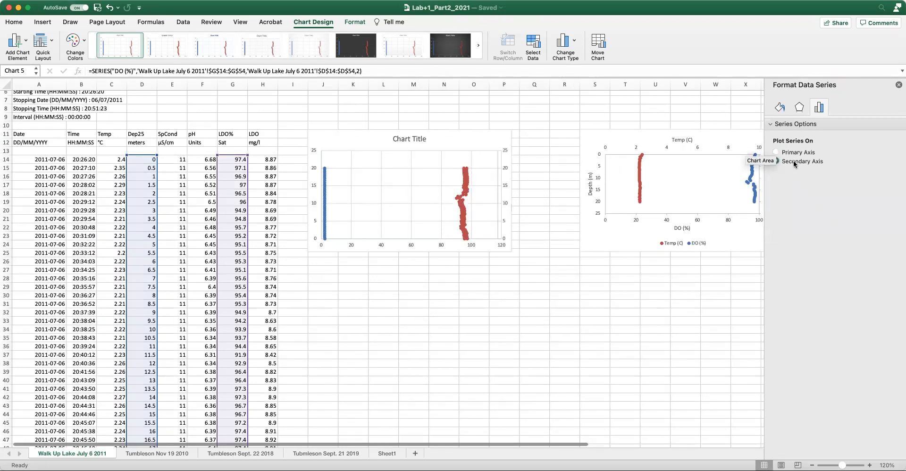
left_click(900, 86)
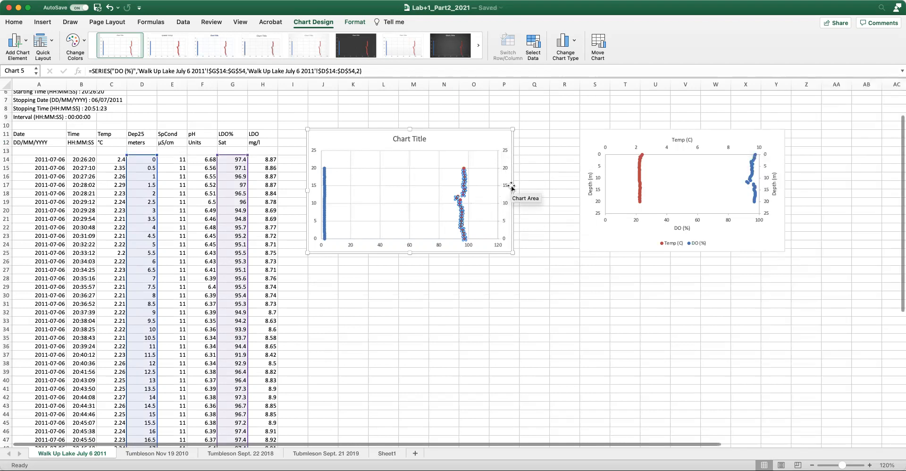
left_click(27, 47)
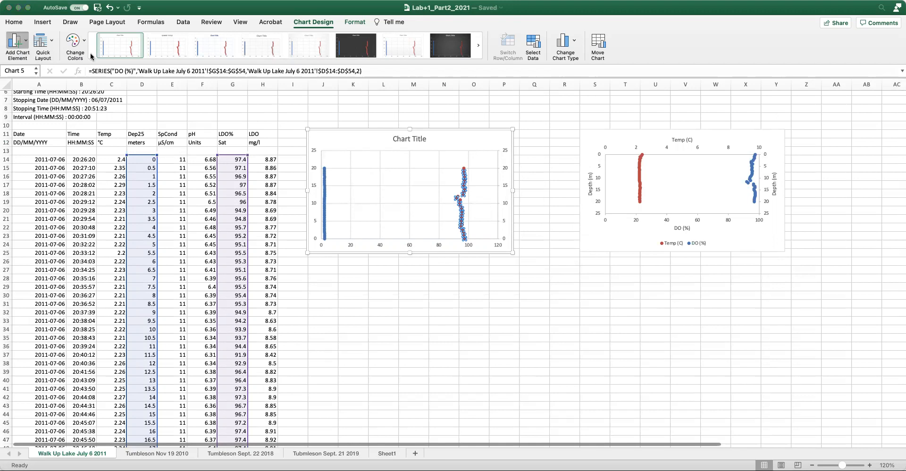
left_click(176, 93)
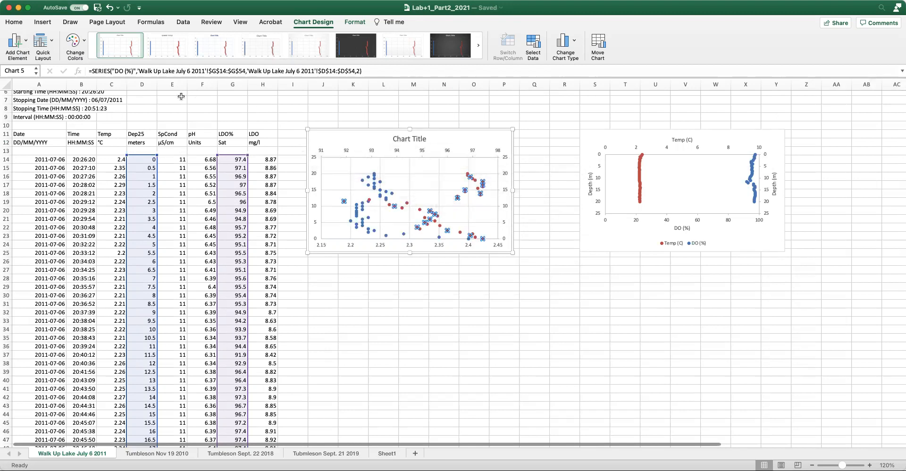
Add a primary horizontal axis title to the new chart reading "Temp (C)".
left_click(21, 43)
left_click(27, 44)
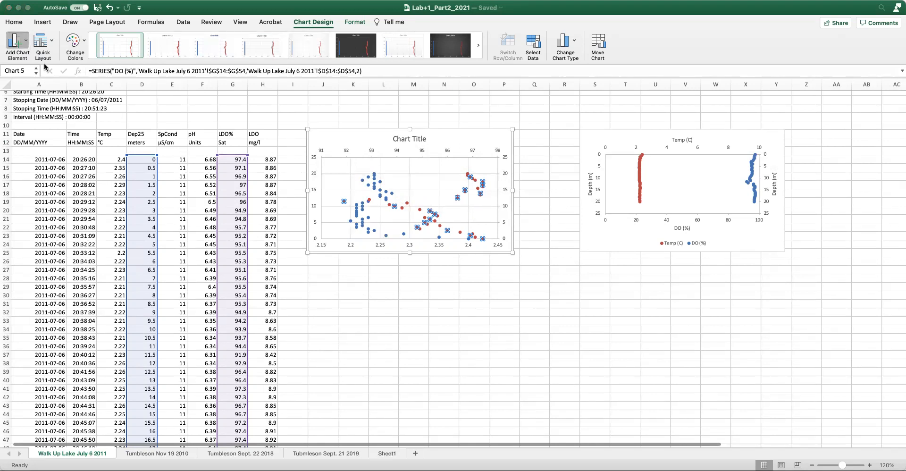
left_click(129, 72)
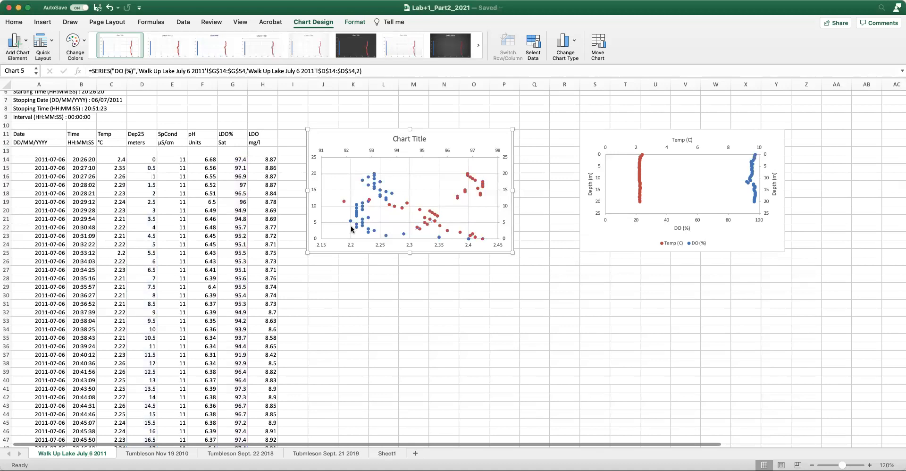
left_click(400, 241)
triple_click(401, 241)
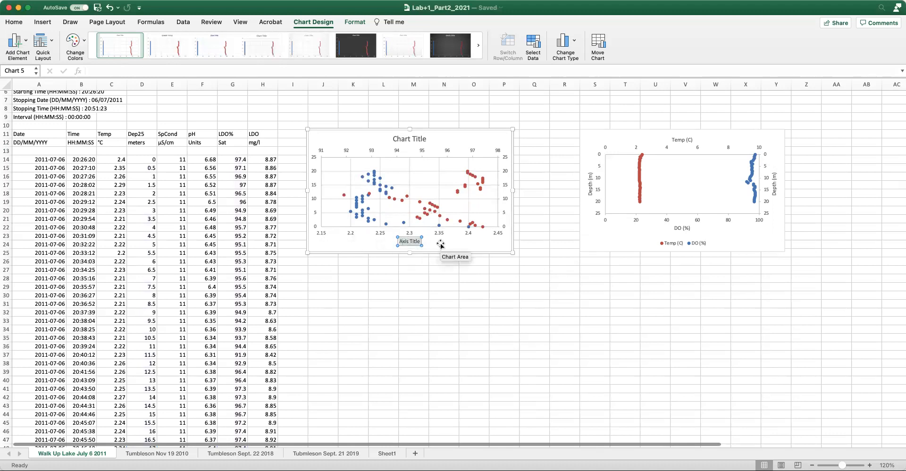
type("Tecp")
key("BackSpace")
key("BackSpace")
type("mp (C)")
left_click(444, 278)
Add a secondary horizontal axis title to the new chart reading "DO (%)".
left_click(366, 137)
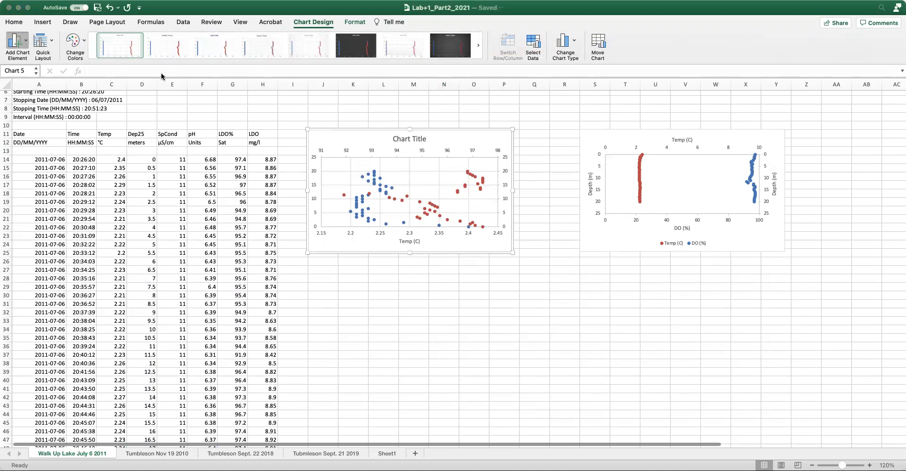
left_click(163, 103)
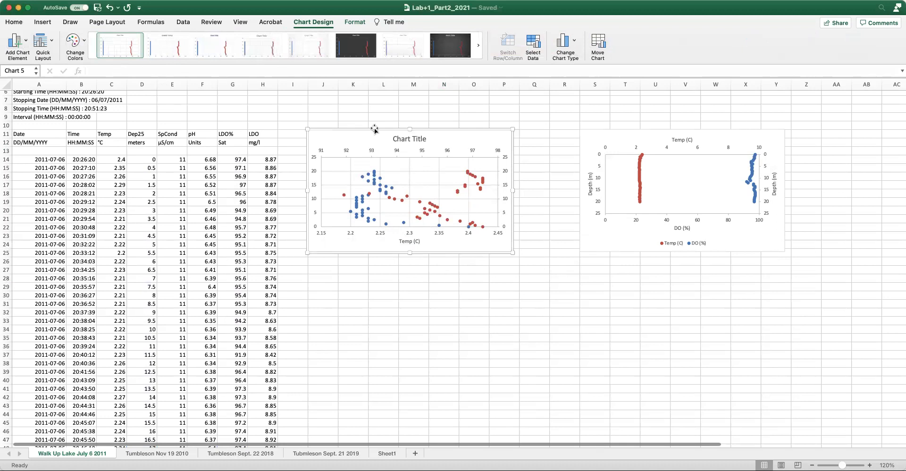
left_click_drag(400, 155, 421, 156)
type("DO (%)")
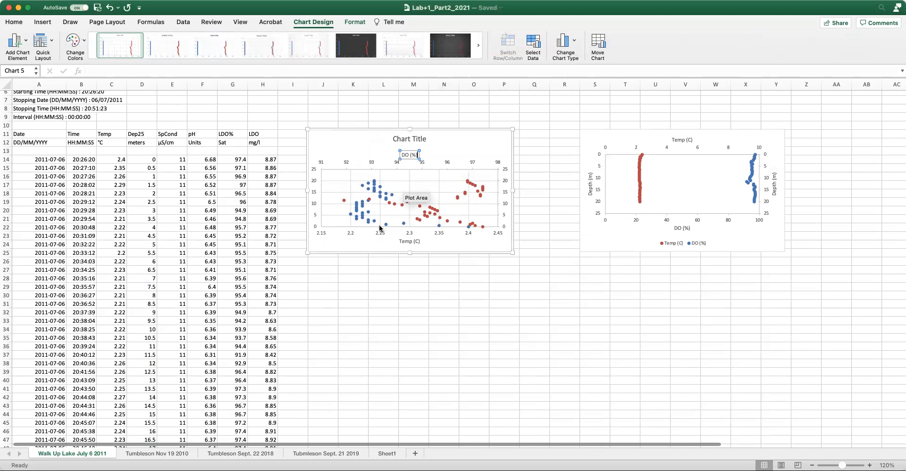
left_click(375, 295)
Add a primary vertical axis title to the new chart reading "Depth (m)".
left_click(344, 144)
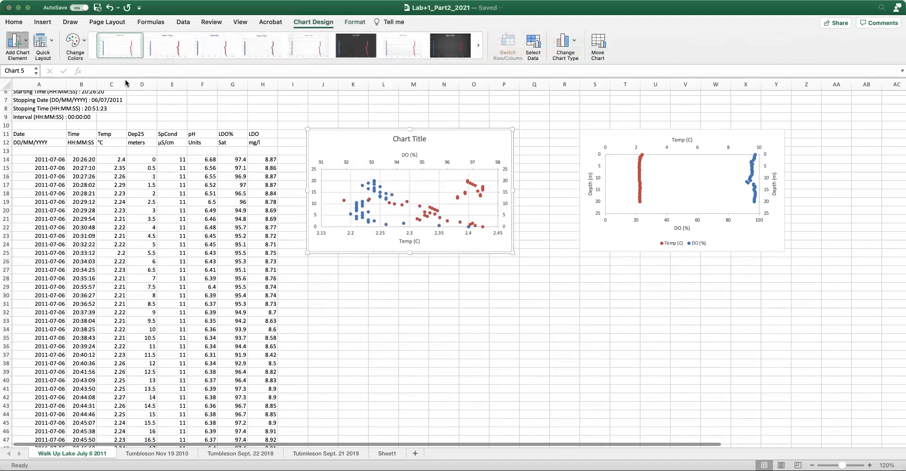
left_click(145, 91)
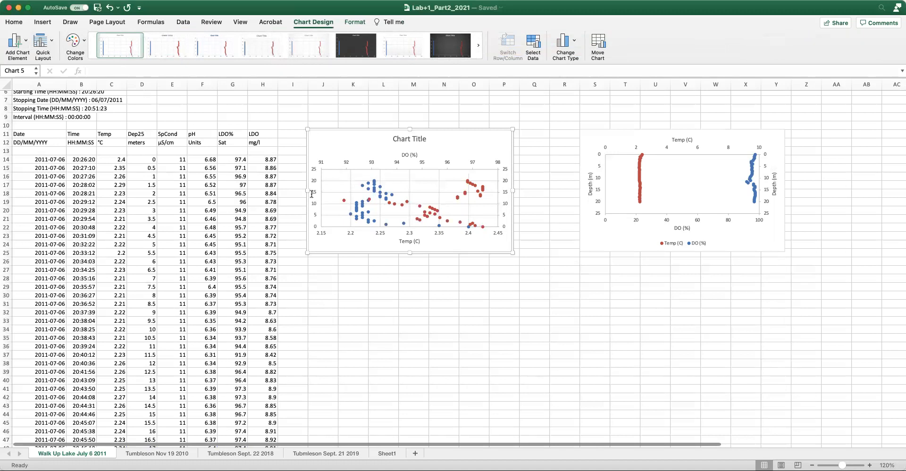
triple_click(320, 207)
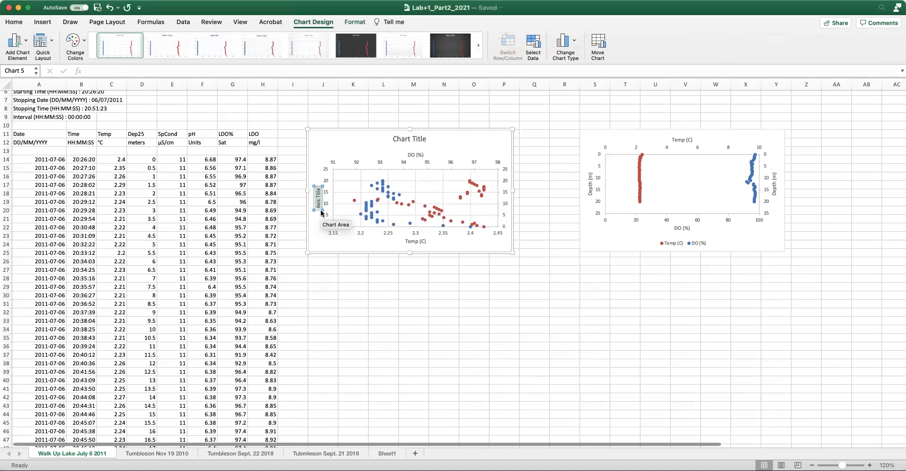
type("Depth (m)")
left_click(352, 279)
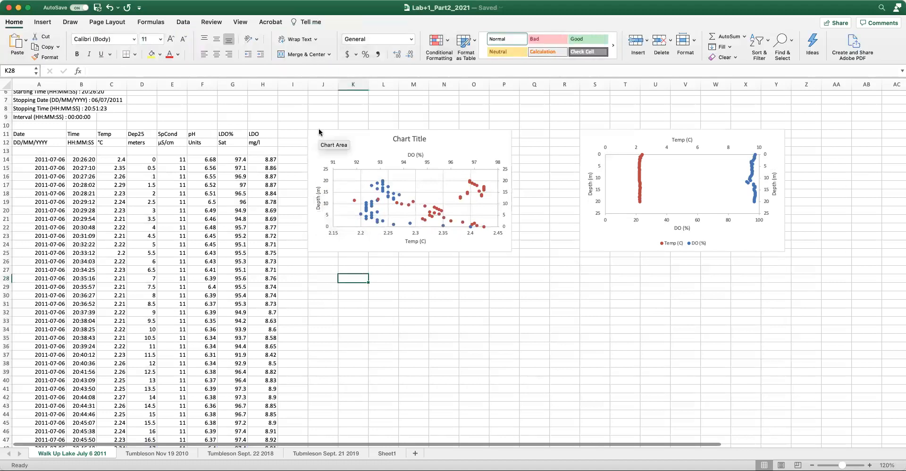
Add a secondary vertical axis title to the new chart reading "Depth (m)".
left_click(24, 44)
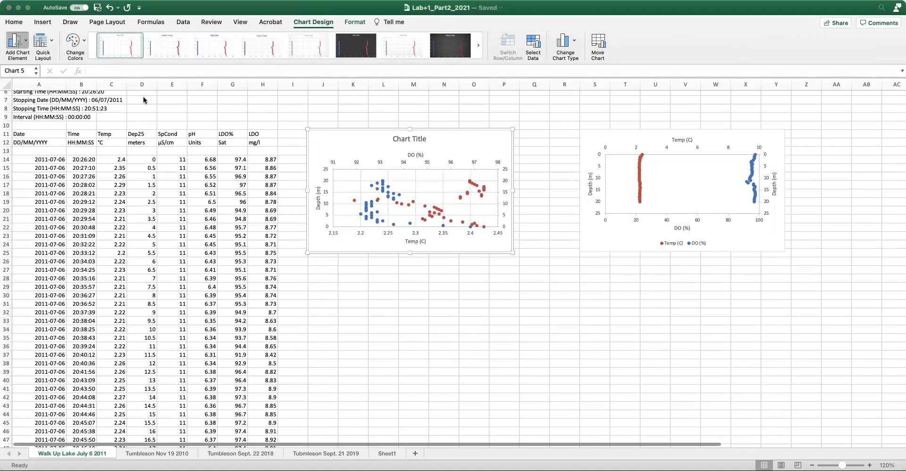
left_click(160, 124)
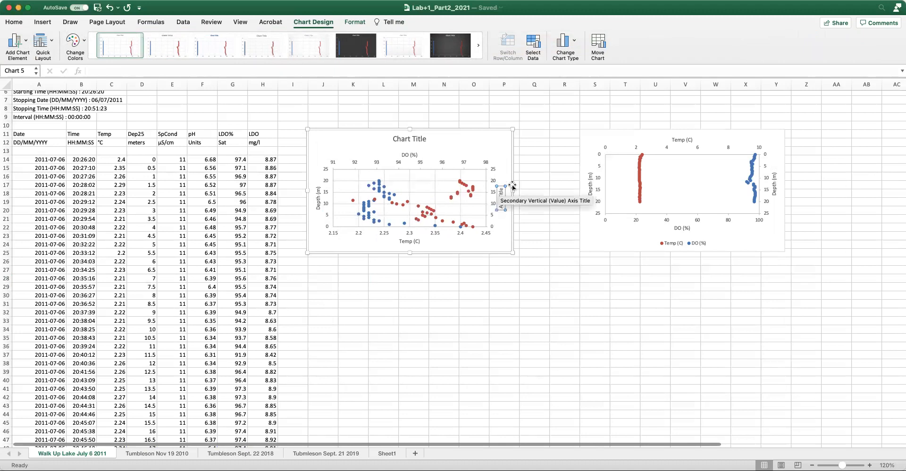
triple_click(501, 207)
type("Depth")
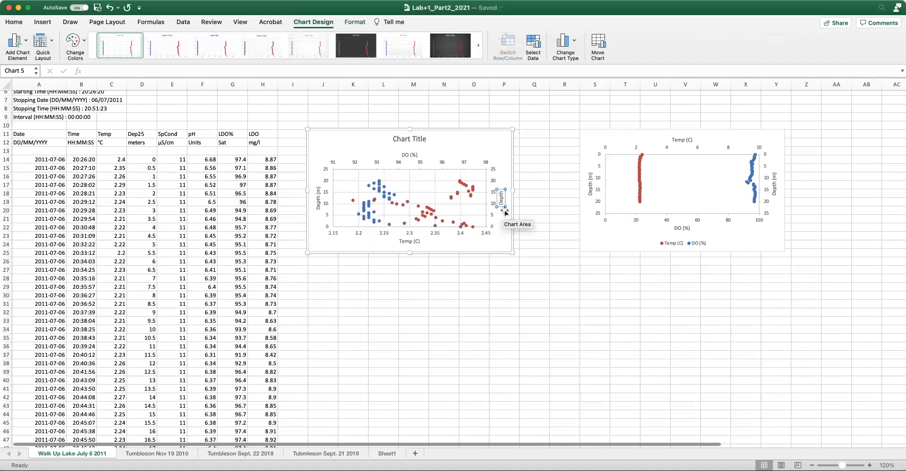
type(" (m)")
left_click(536, 147)
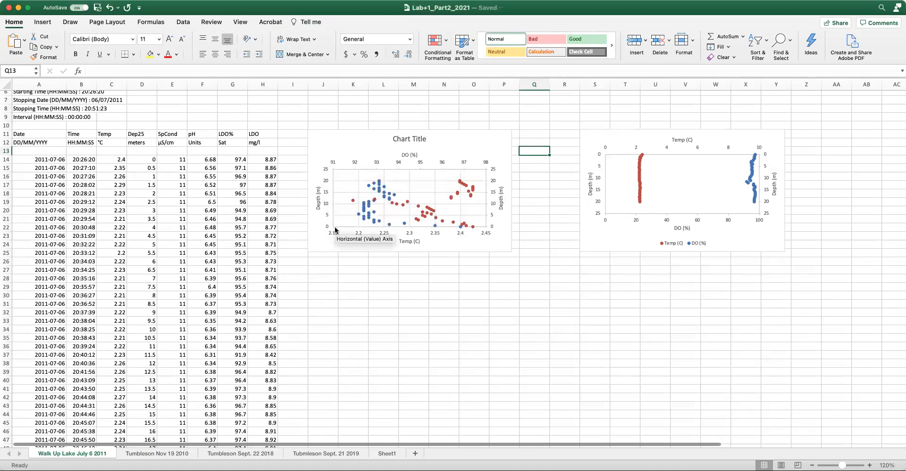
Reverse the order of the values on the new chart's primary vertical depth axis.
left_click(327, 181)
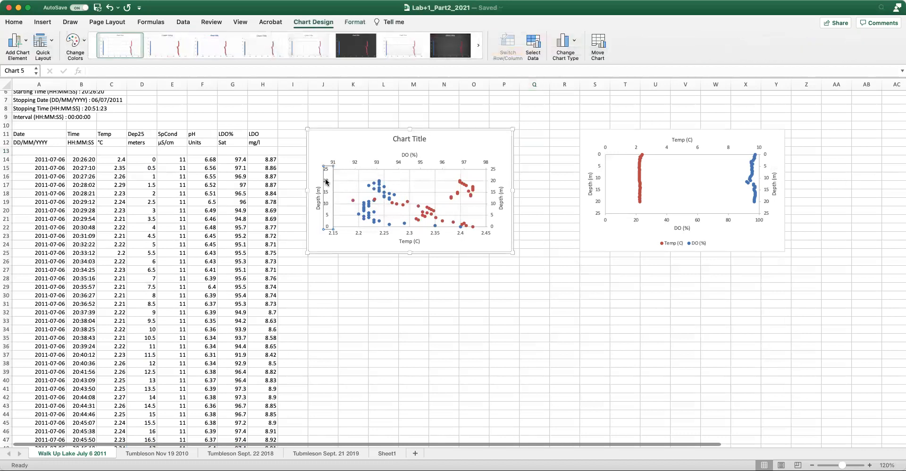
right_click(326, 181)
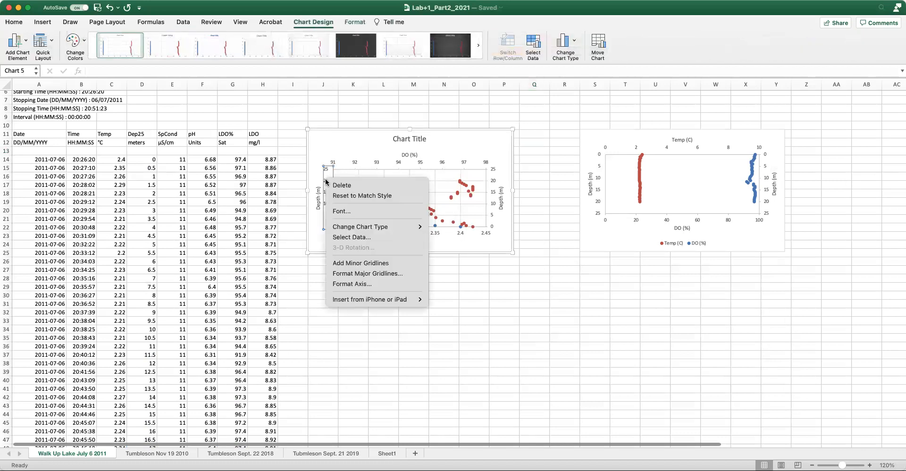
left_click(372, 284)
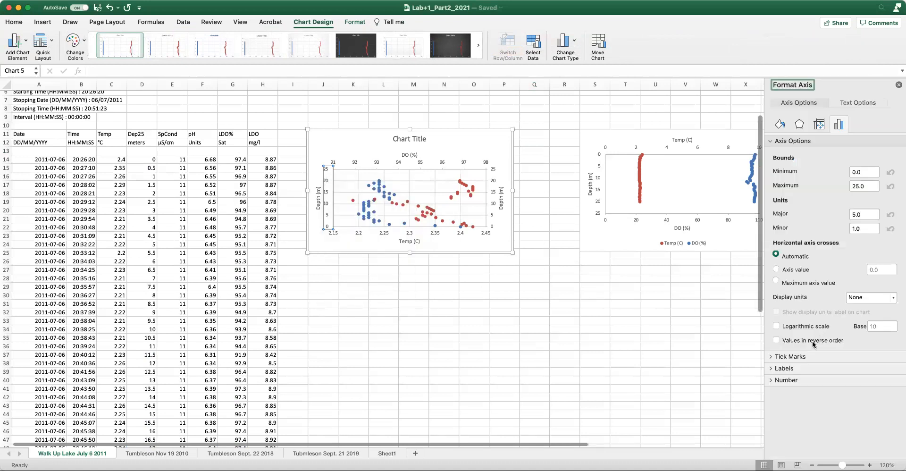
left_click(814, 344)
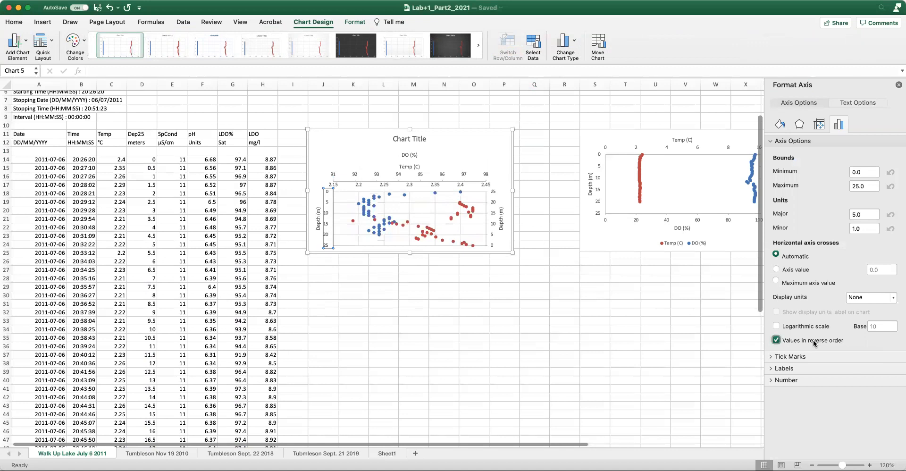
left_click(900, 86)
Reverse the order of the values on the new chart's secondary vertical depth axis.
left_click(493, 194)
right_click(493, 194)
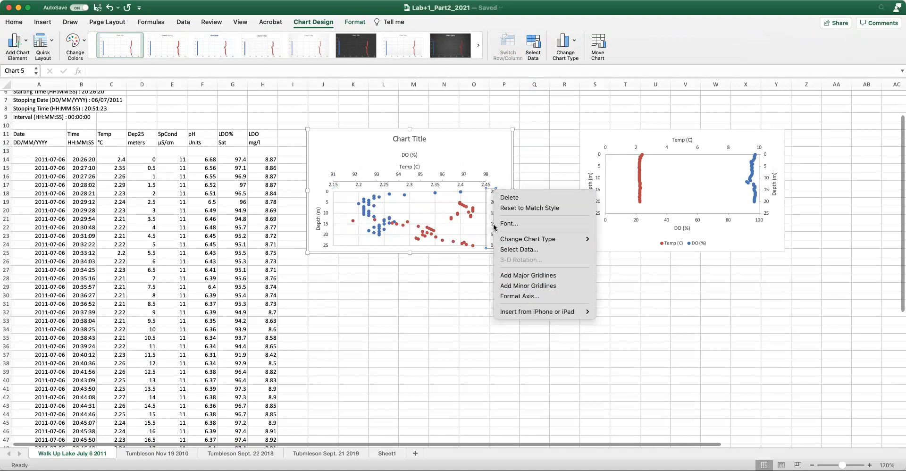
left_click(530, 296)
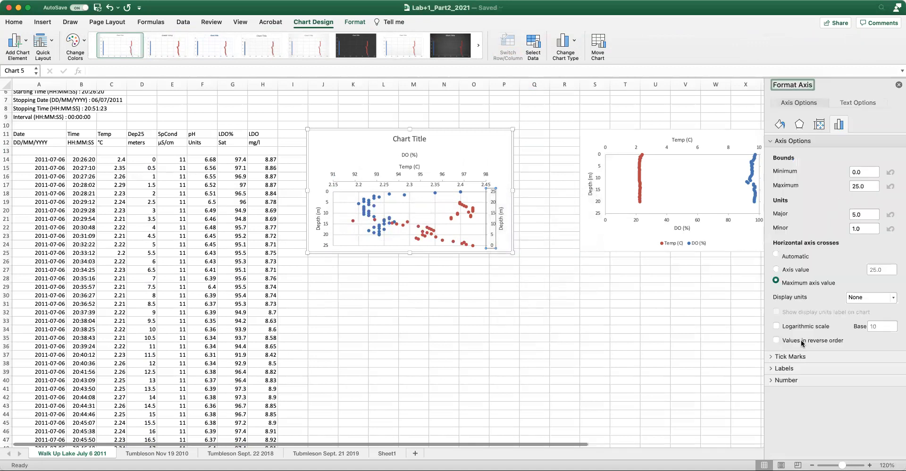
left_click(778, 340)
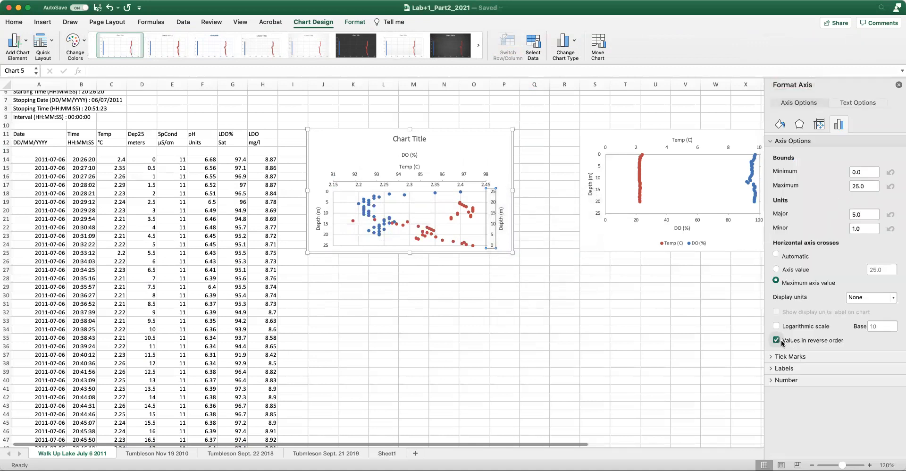
left_click(899, 85)
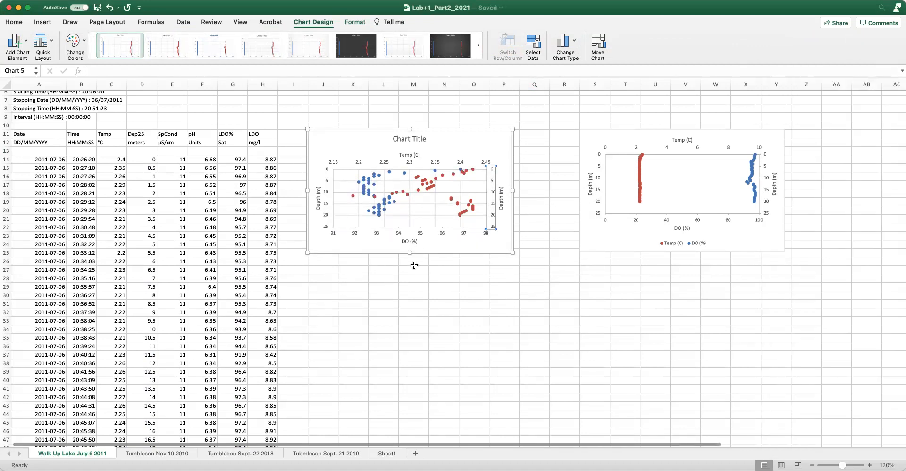
Set the bounds of the new chart's Temp (C) axis to a minimum of 0 and a maximum of 10.
right_click(461, 164)
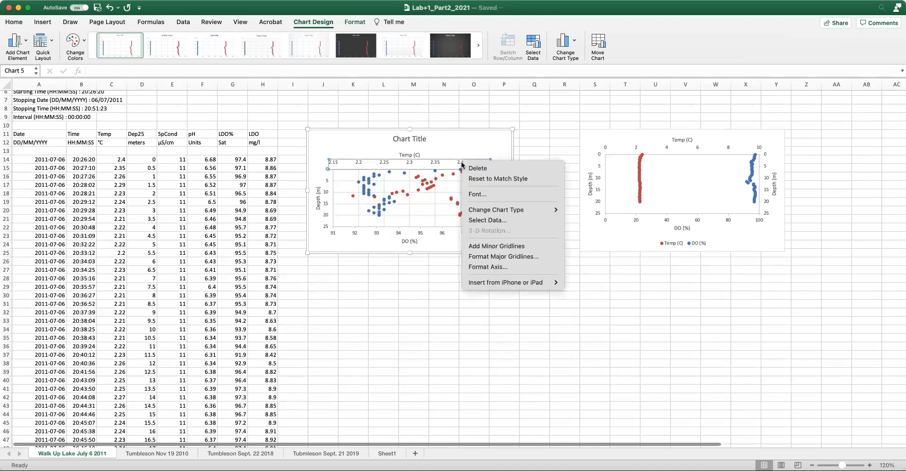
left_click(488, 266)
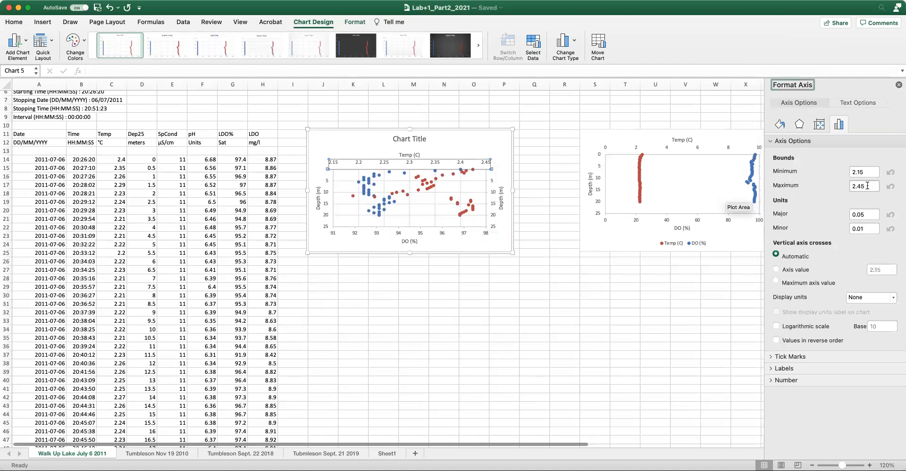
left_click(852, 172)
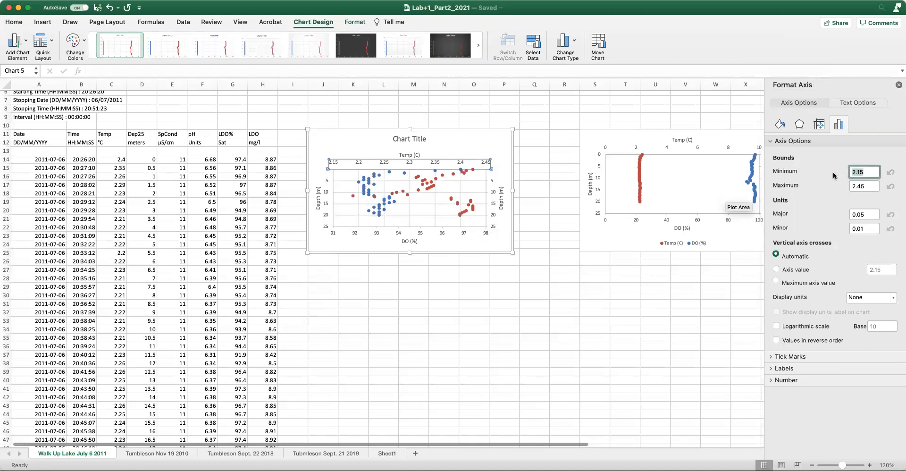
type("0")
key("Tab")
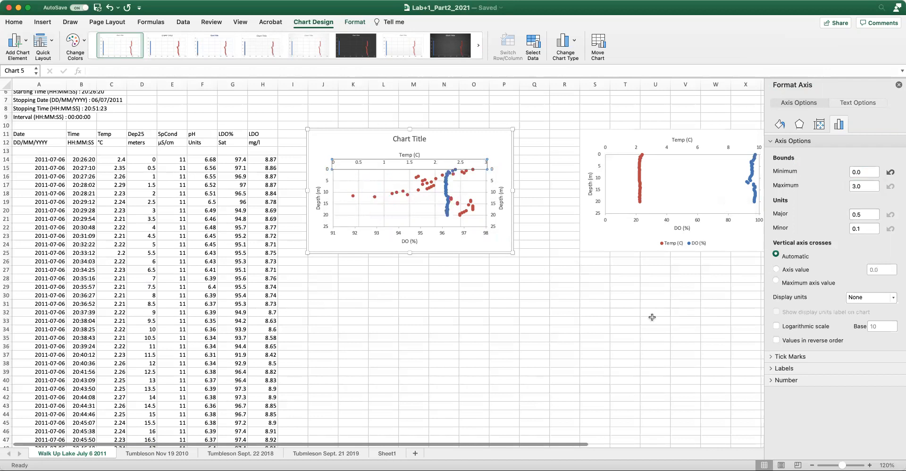
double_click(864, 186)
type("10")
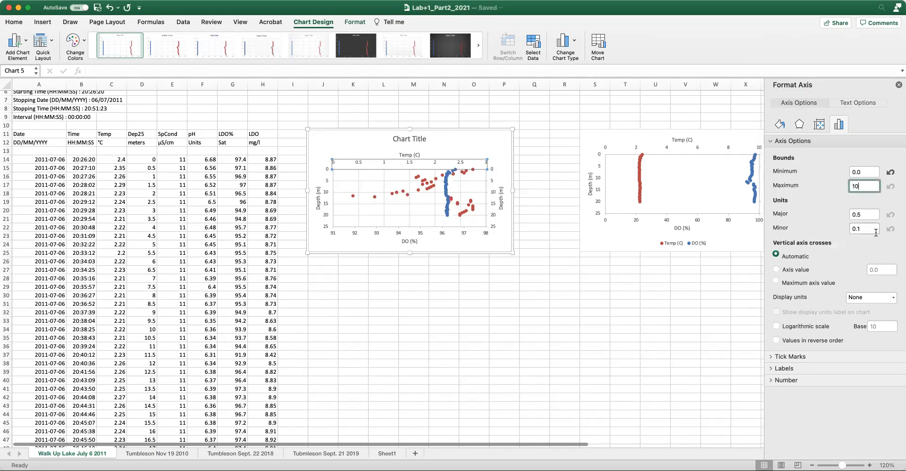
left_click(643, 323)
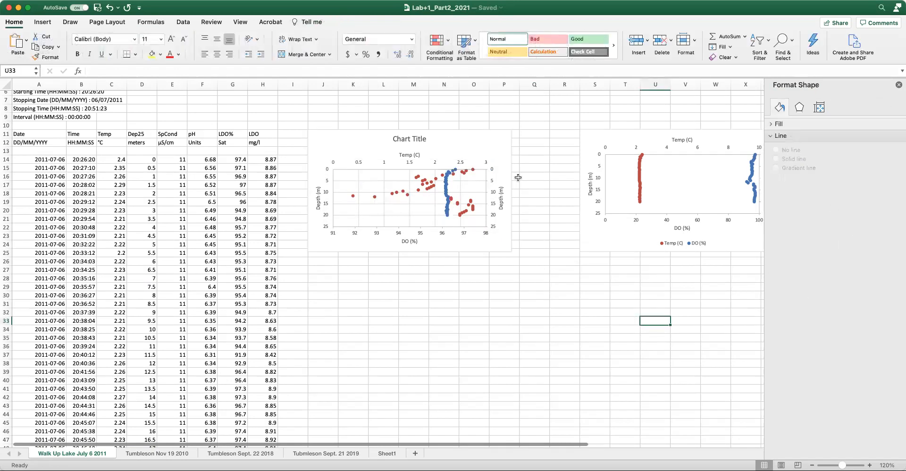
Set the bounds of the new chart's DO (%) axis to a minimum of 0 and a maximum of 120.
left_click(400, 235)
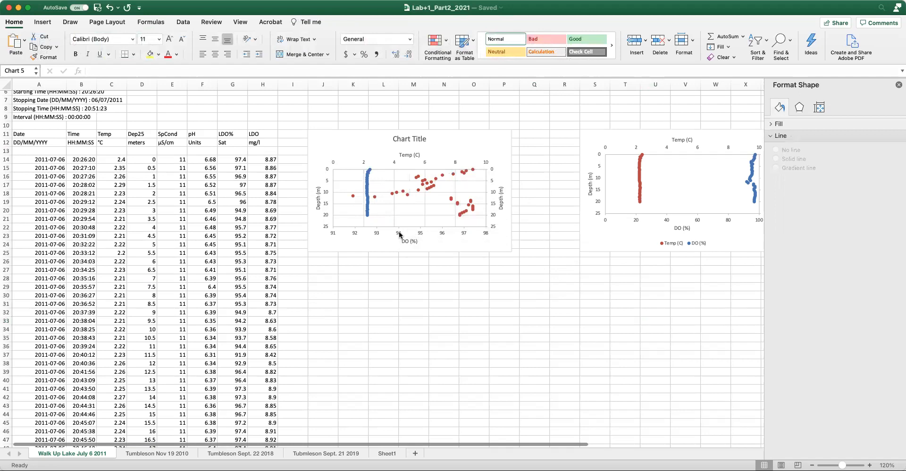
right_click(399, 234)
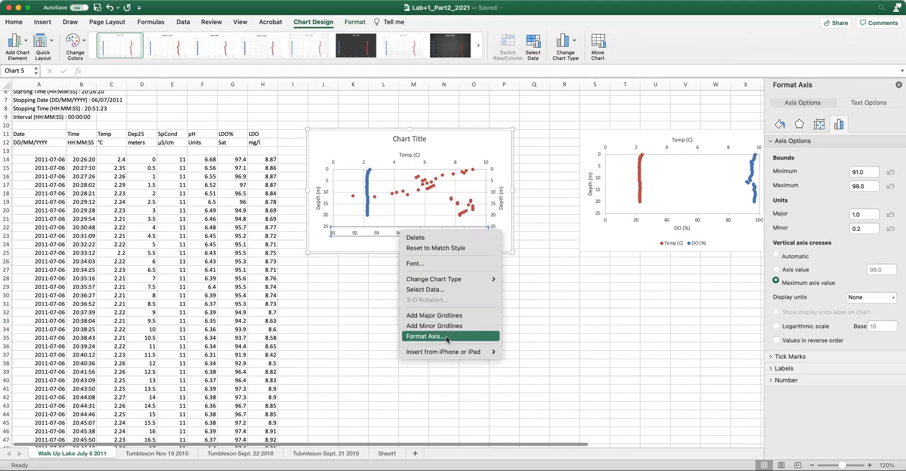
left_click(875, 173)
double_click(876, 173)
type("0")
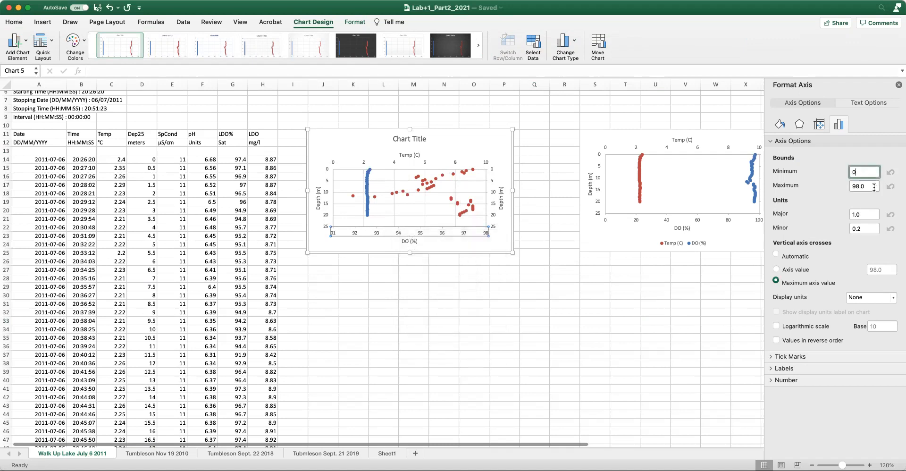
double_click(875, 188)
type("120")
key("Return")
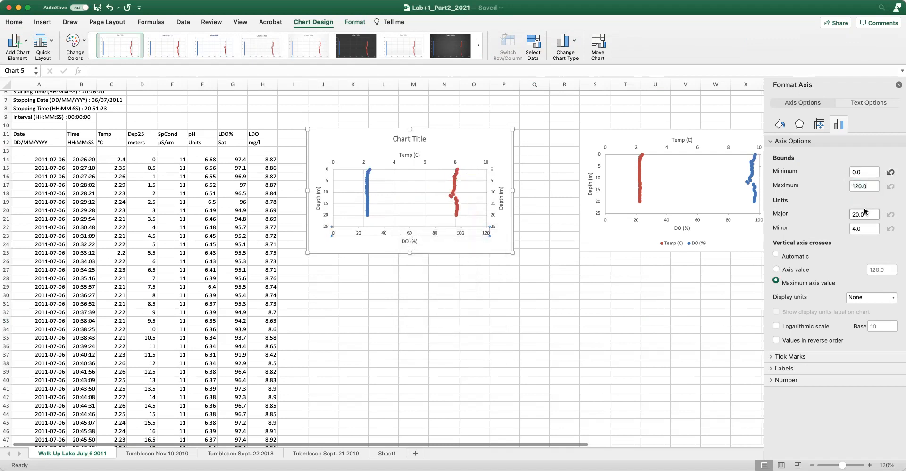
Change the maximum bound of the DO (%) axis to 100.
double_click(860, 186)
type("100")
left_click(526, 278)
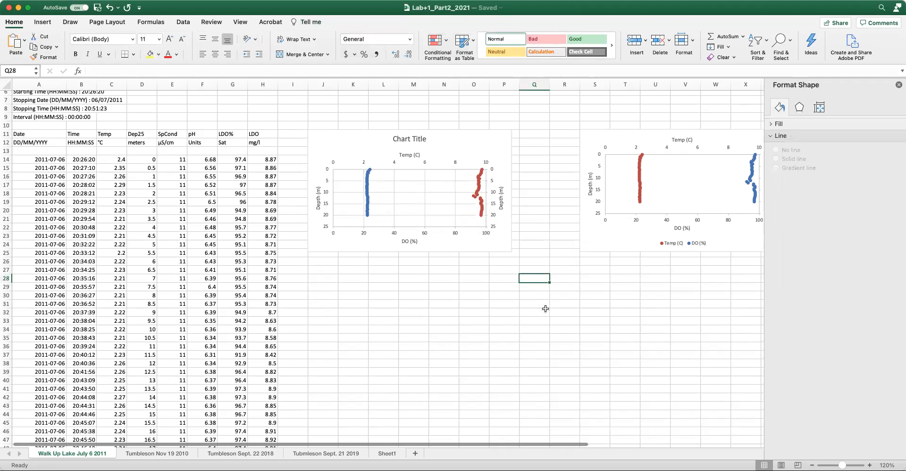
Replace the new chart's title with "Walk Up Lake Temp and DO" and close the formatting pane.
left_click(399, 140)
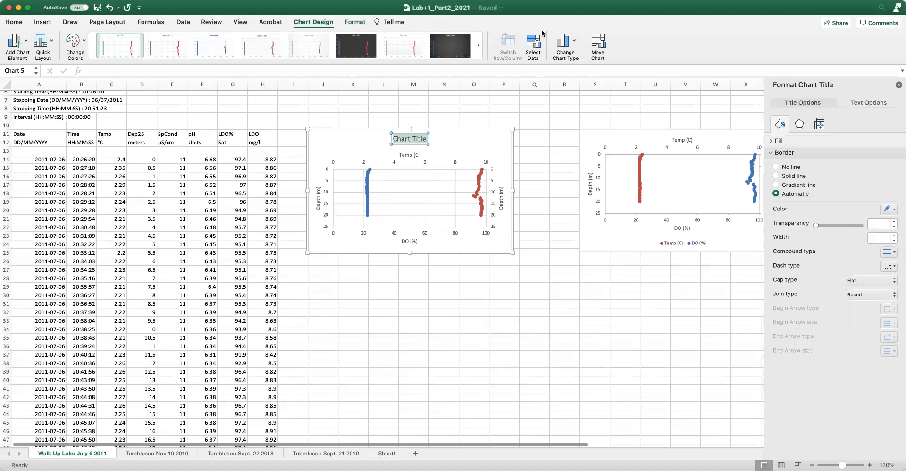
scroll(554, 162, "up", 3)
type("W")
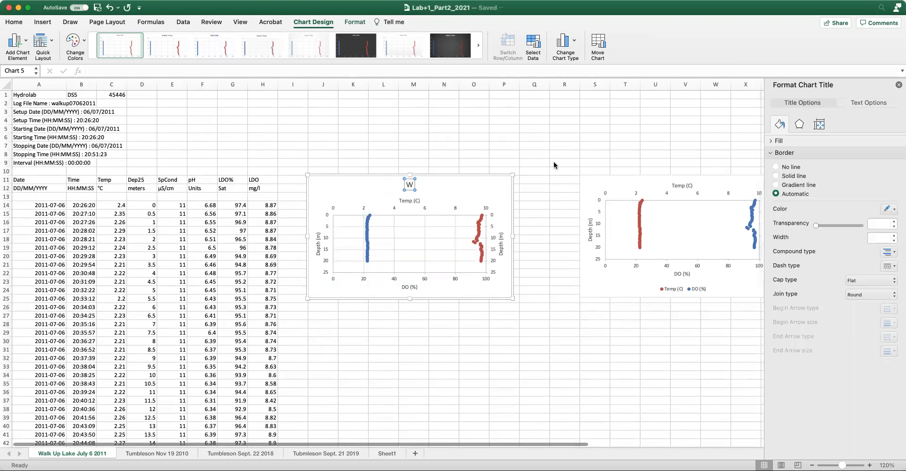
type("alk Up Lake")
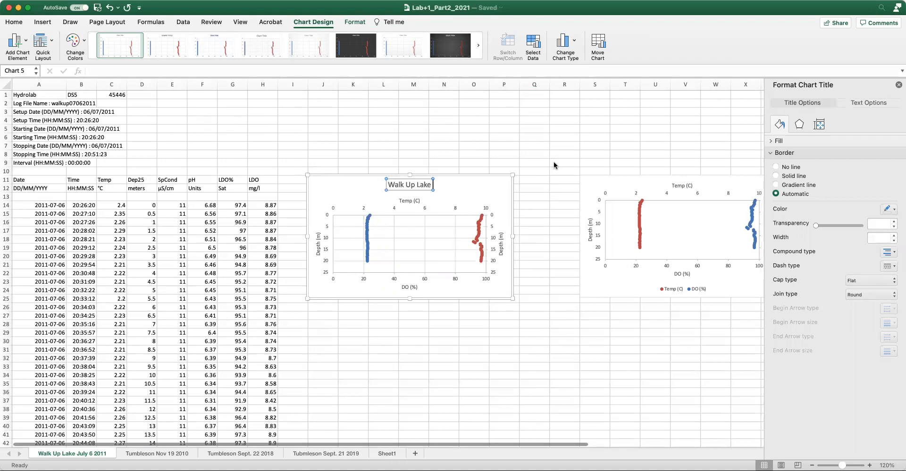
type(" Temp and DO")
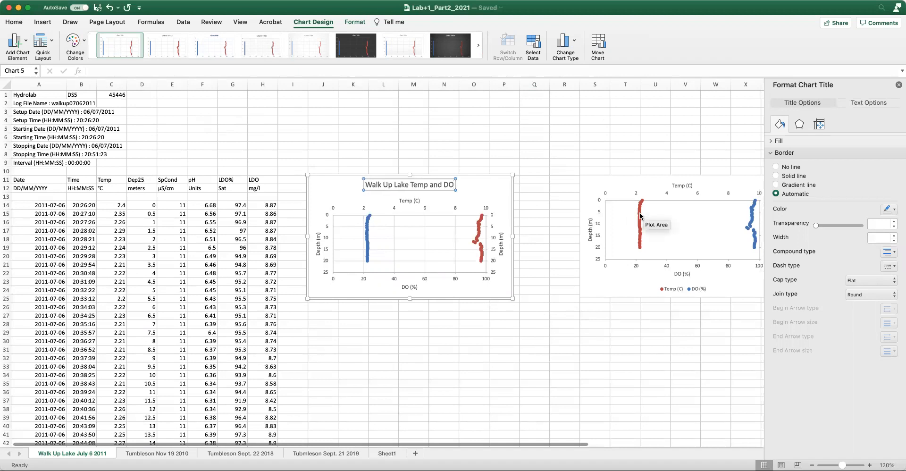
left_click(900, 86)
left_click(531, 316)
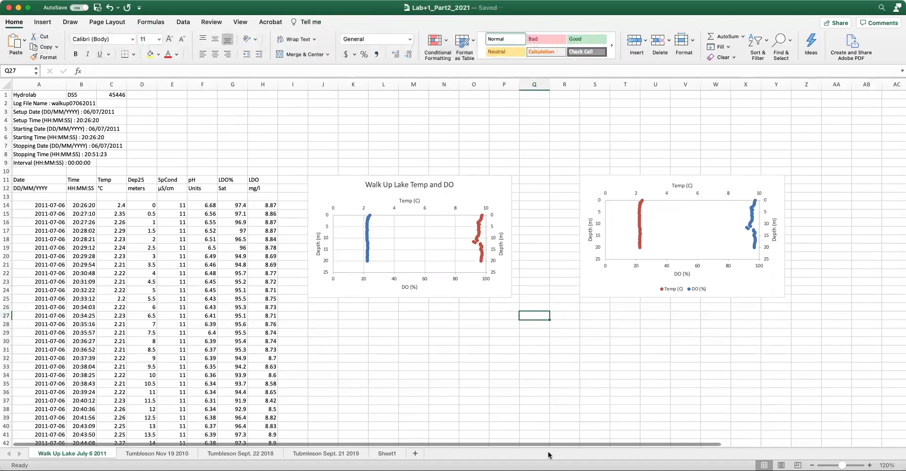